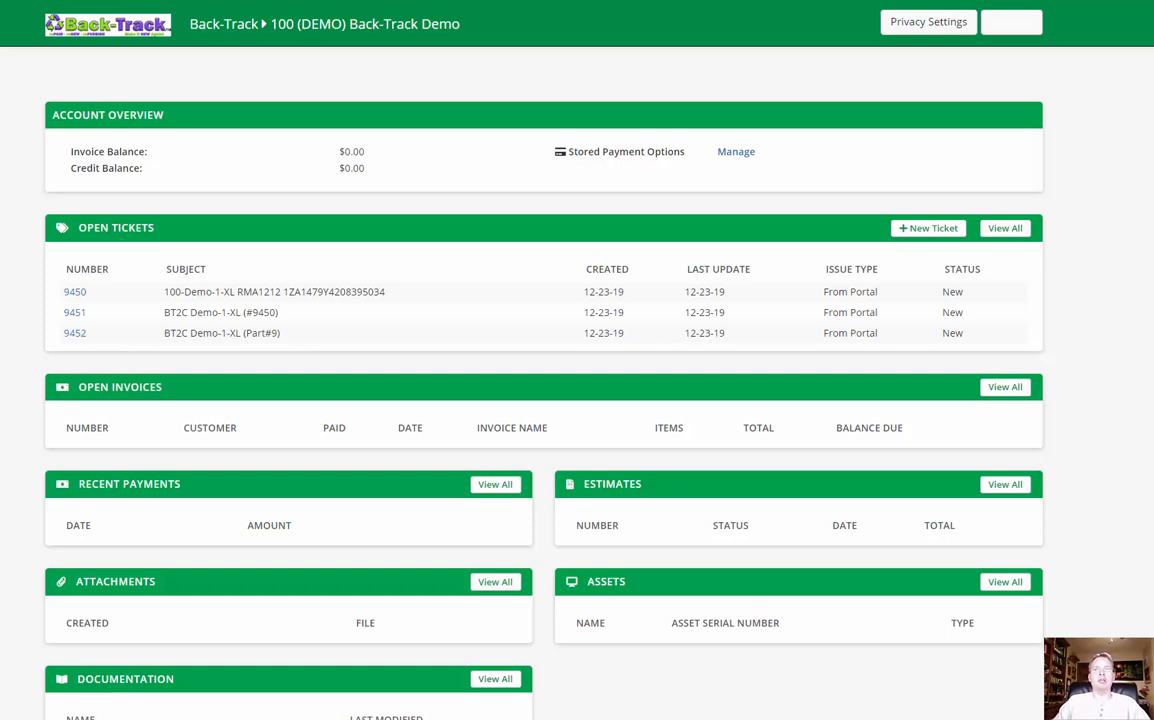
# Step: Start a new ticket and clear the prefilled subject and issue description
pyautogui.click(935, 229)
pyautogui.click(573, 115)
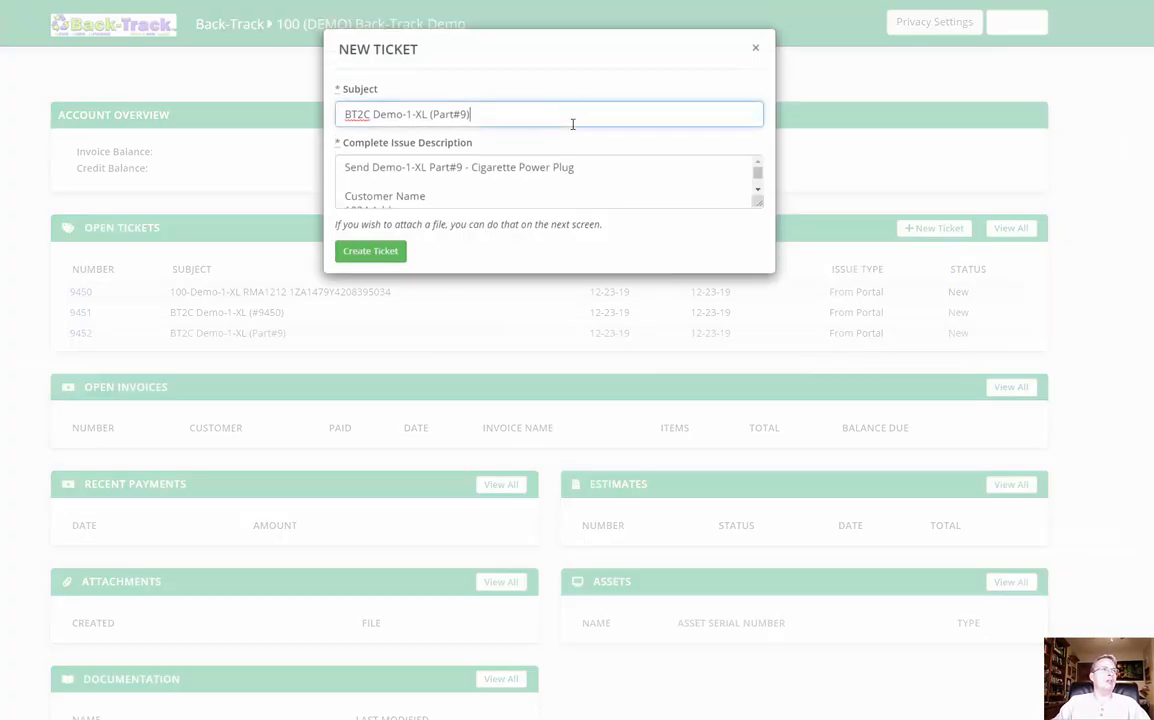
pyautogui.hotkey('ctrl', 'a')
pyautogui.press('BackSpace')
pyautogui.click(578, 181)
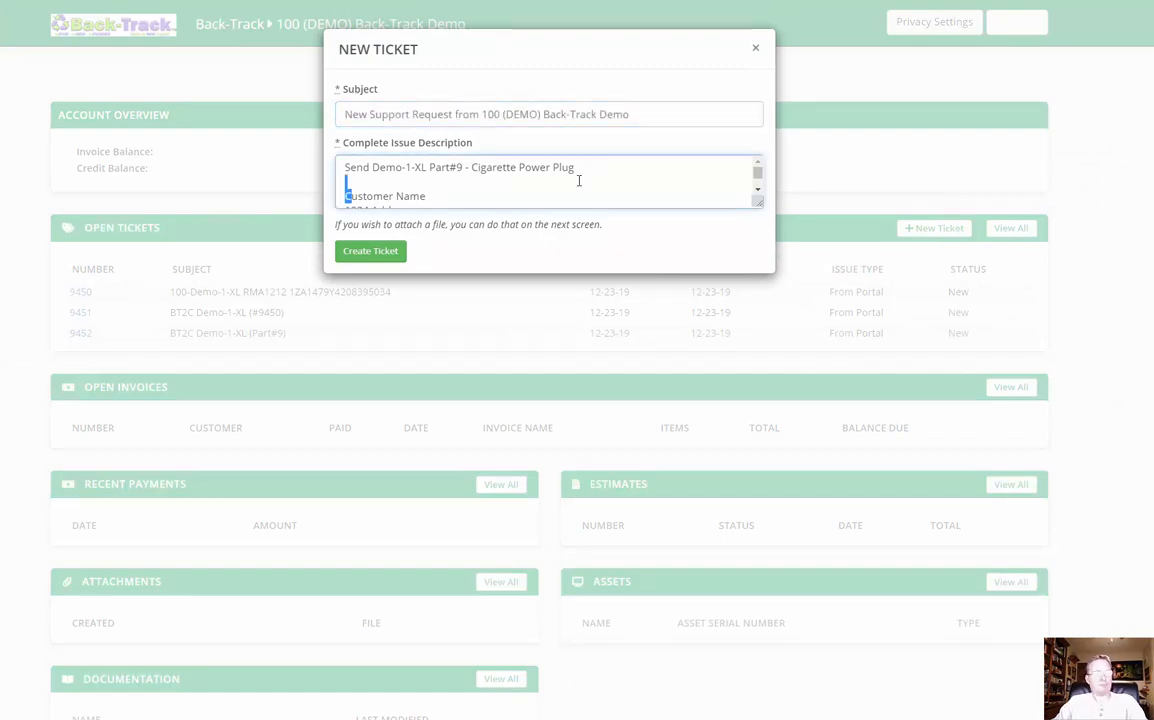
pyautogui.hotkey('ctrl', 'a')
pyautogui.press('BackSpace')
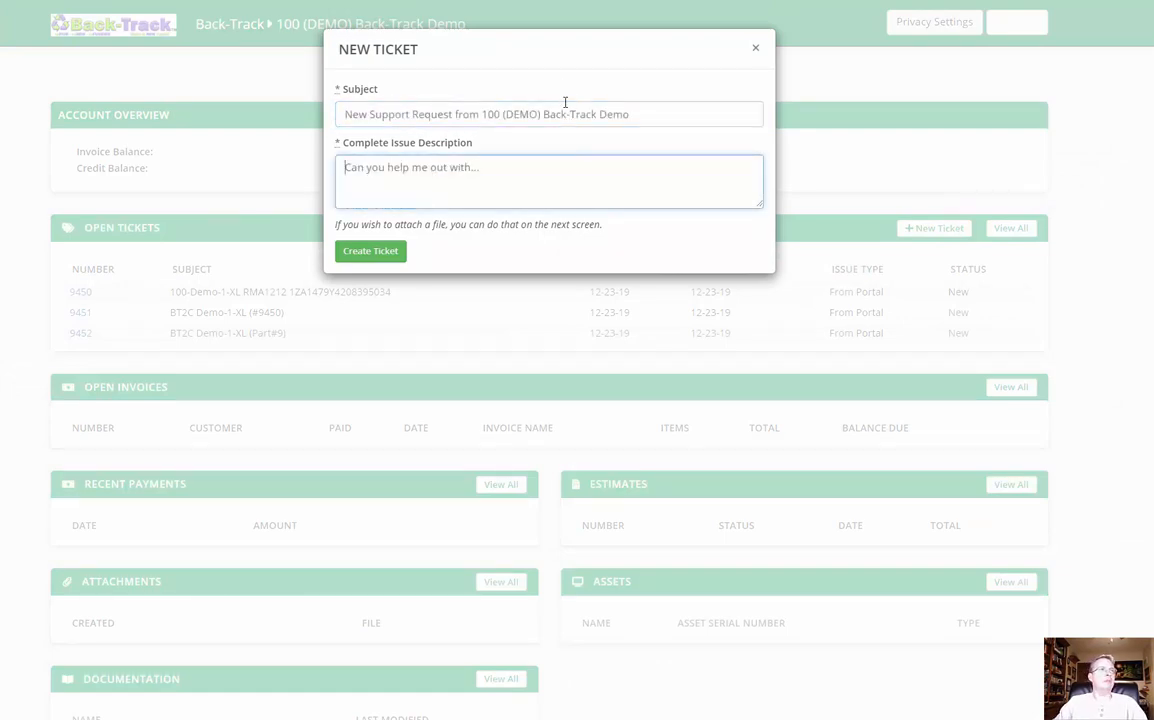
# Step: Enter "C2BT Demo-1-XX" as the new ticket's subject
pyautogui.click(564, 104)
pyautogui.write('C2BT ')
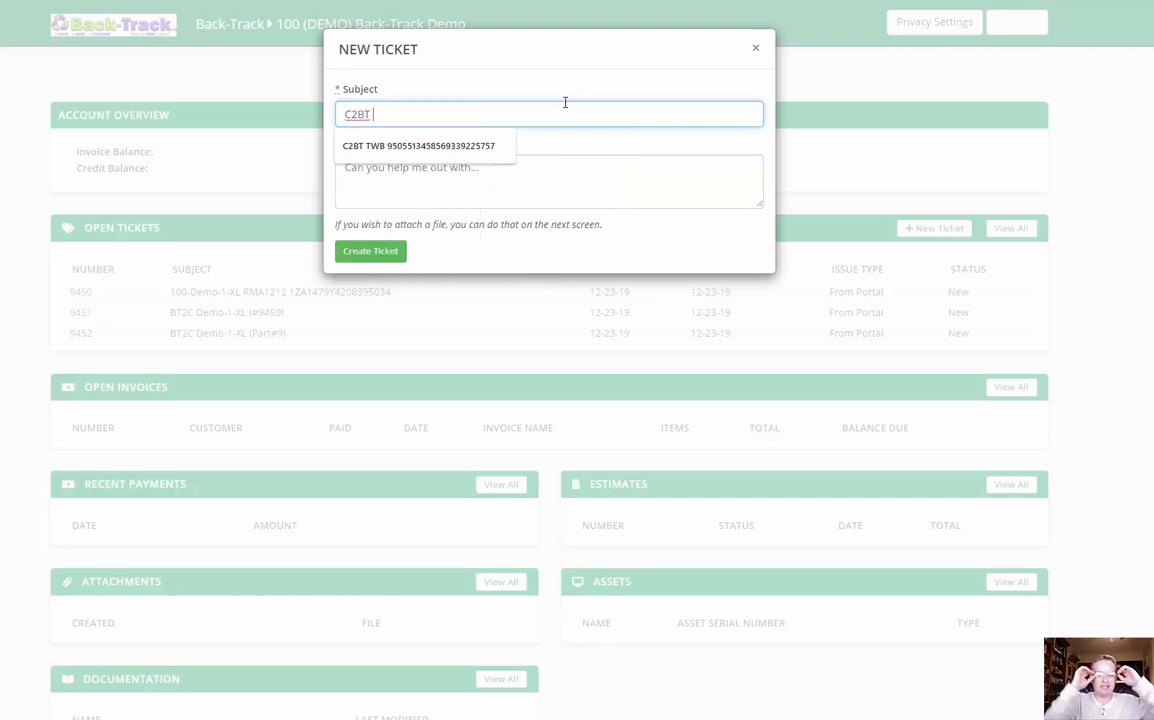
pyautogui.write('De')
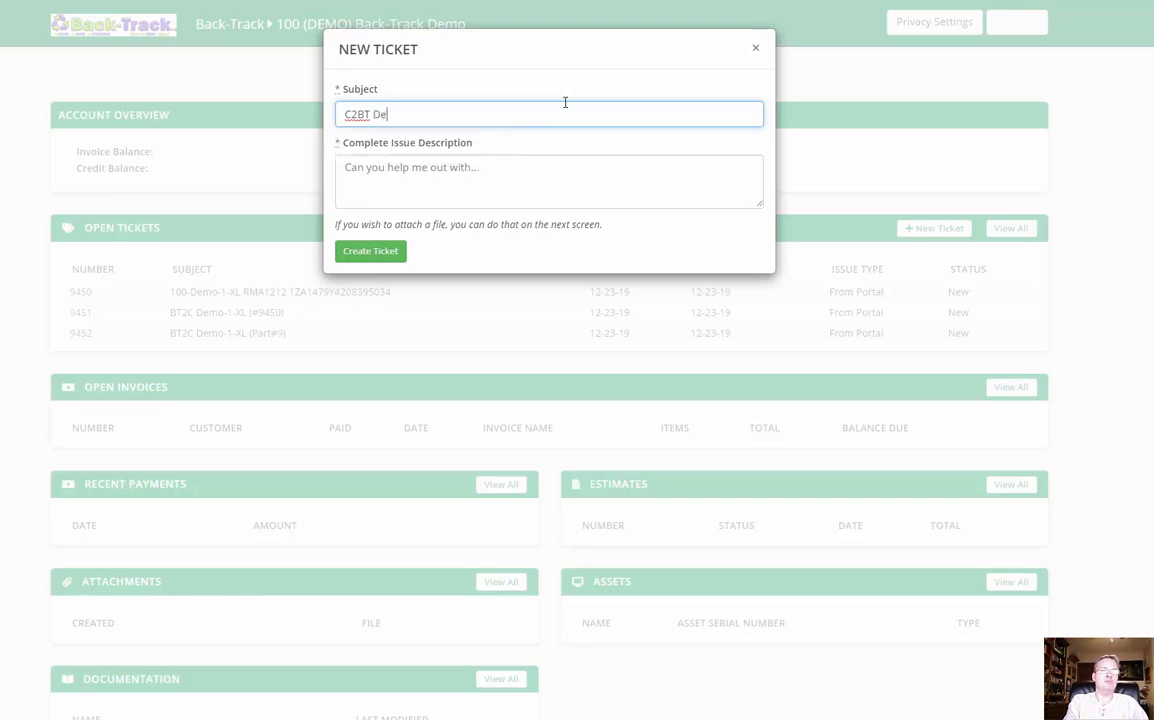
pyautogui.write('m')
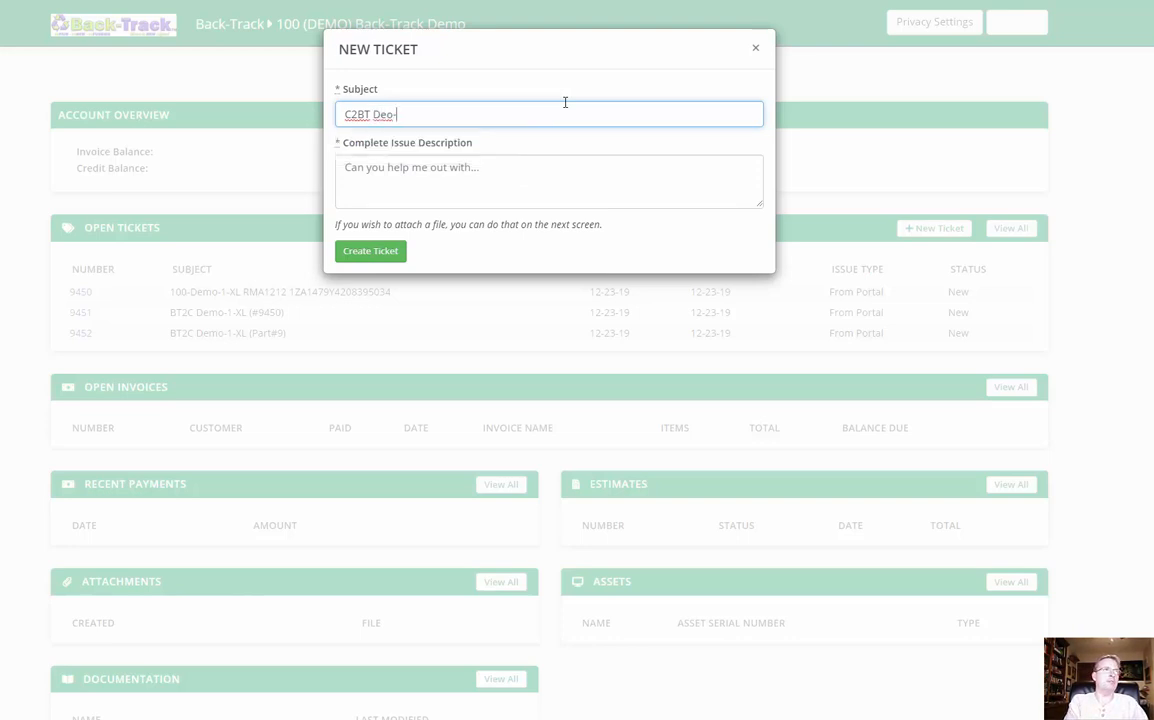
pyautogui.write('o-1-XX')
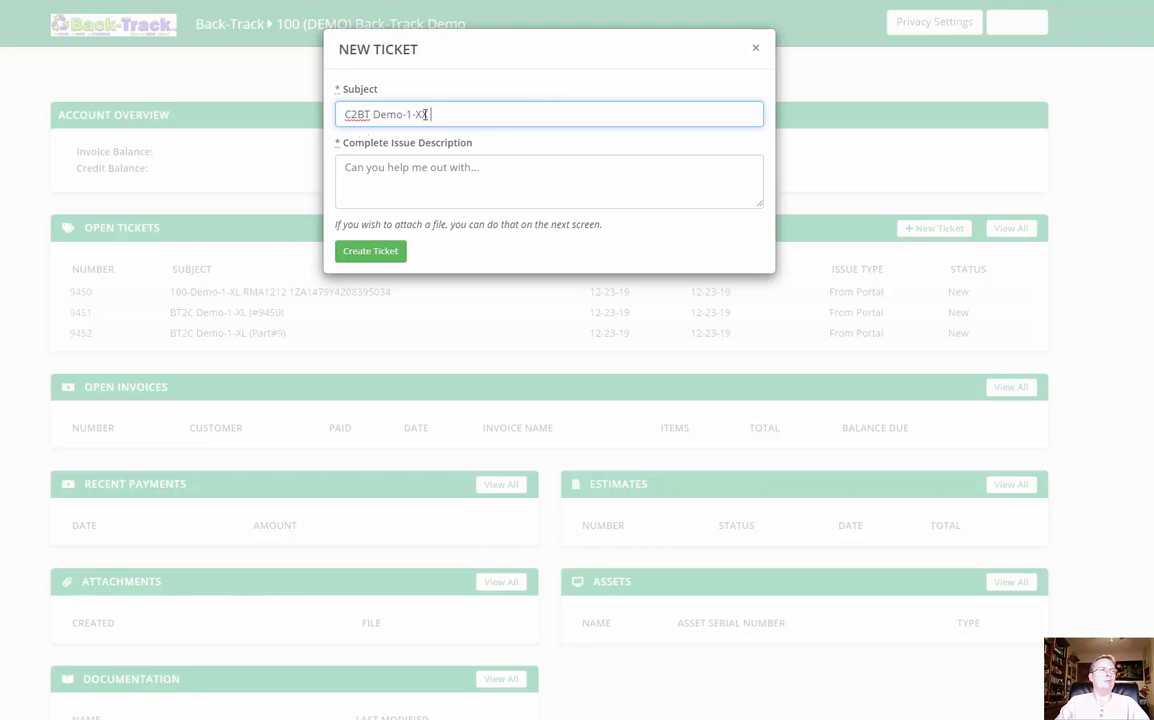
# Step: Paste the issue description with unit Demo-1-XX, the problem, the Confirm Receiving solution and customer contact placeholders, and enlarge the description box
pyautogui.click(469, 176)
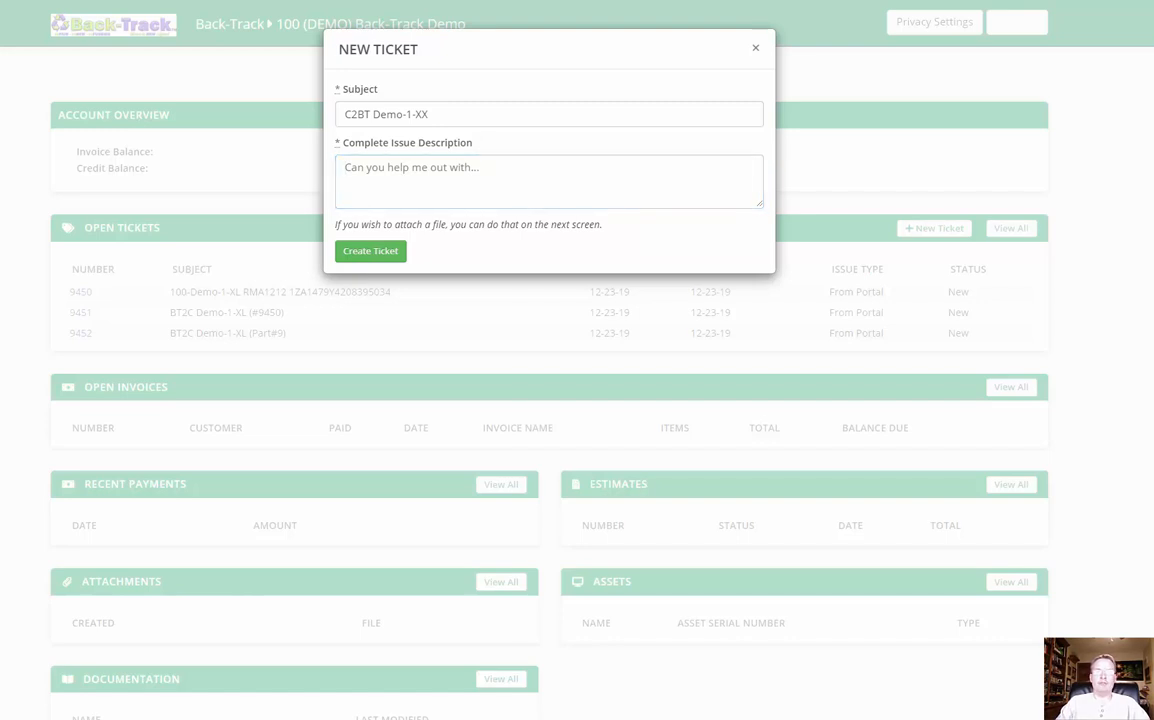
pyautogui.hotkey('ctrl', 'v')
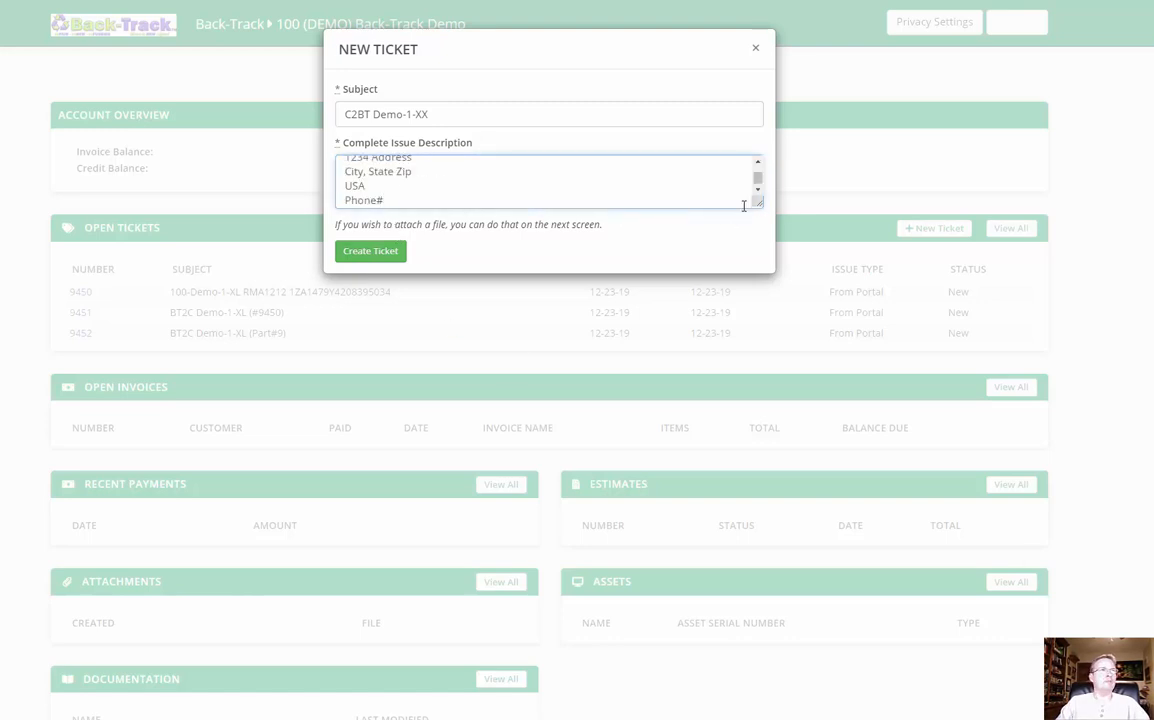
pyautogui.moveTo(758, 203); pyautogui.dragTo(772, 348)
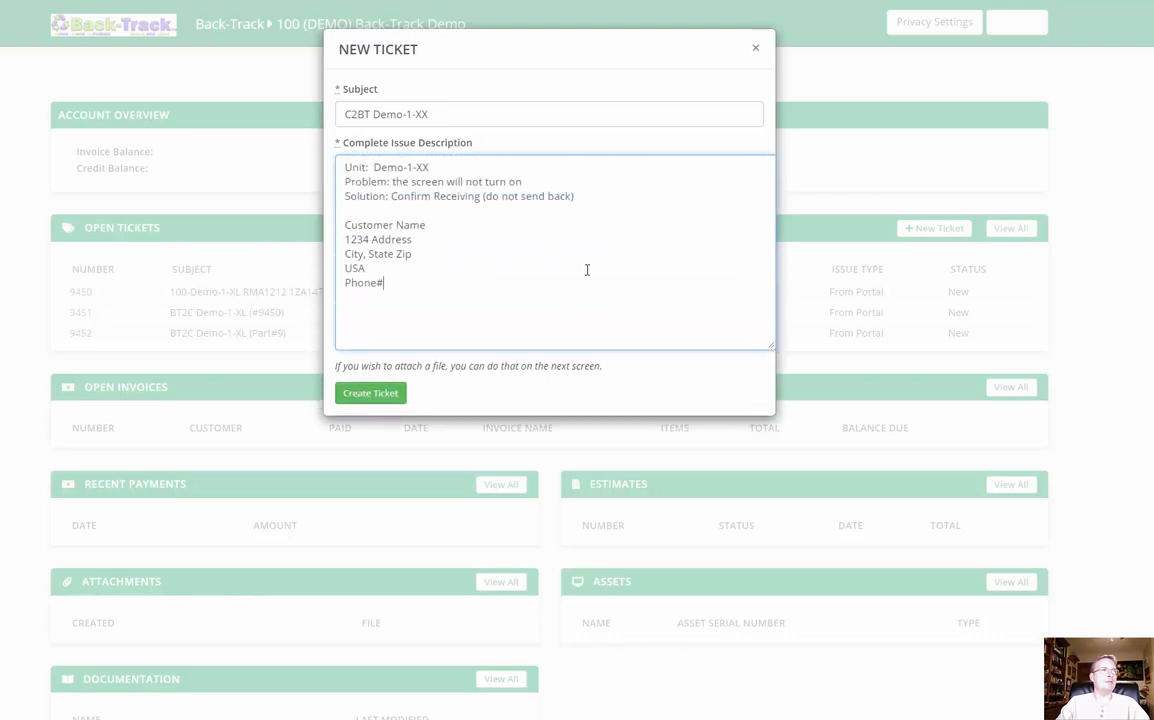
# Step: Check the unit, problem and solution lines in the description and create the ticket
pyautogui.click(407, 168)
pyautogui.write('-1')
pyautogui.moveTo(393, 182); pyautogui.dragTo(530, 179)
pyautogui.click(466, 185)
pyautogui.moveTo(391, 196); pyautogui.dragTo(567, 198)
pyautogui.click(570, 214)
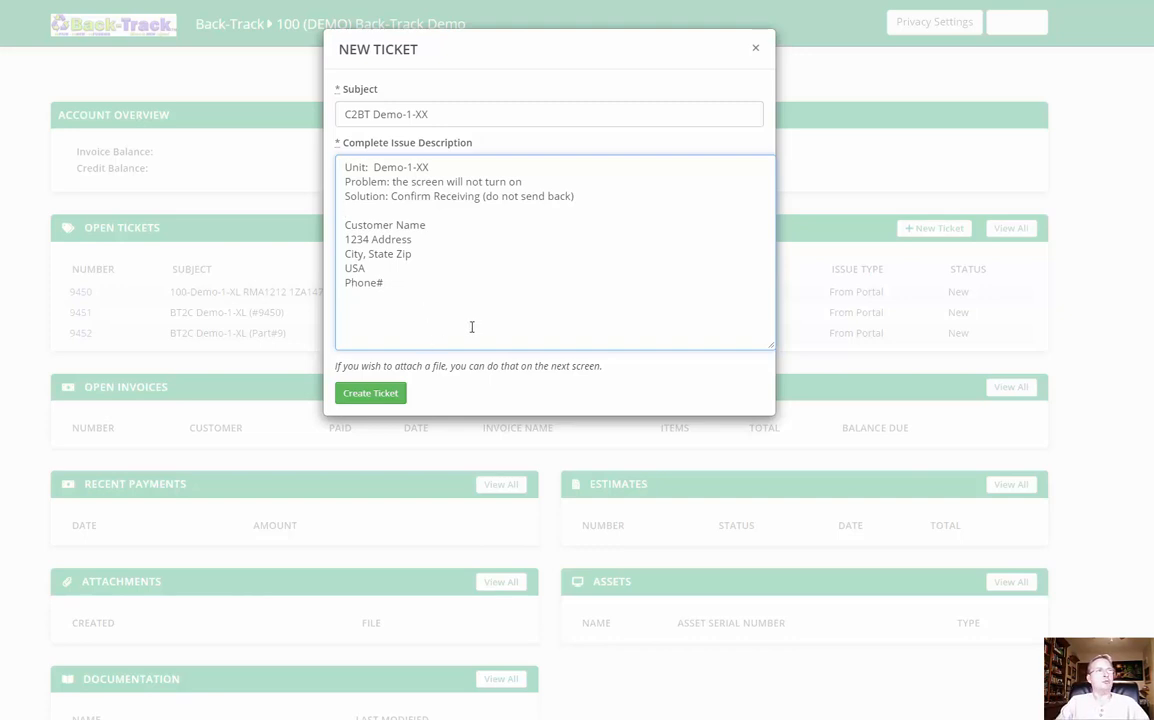
pyautogui.click(381, 403)
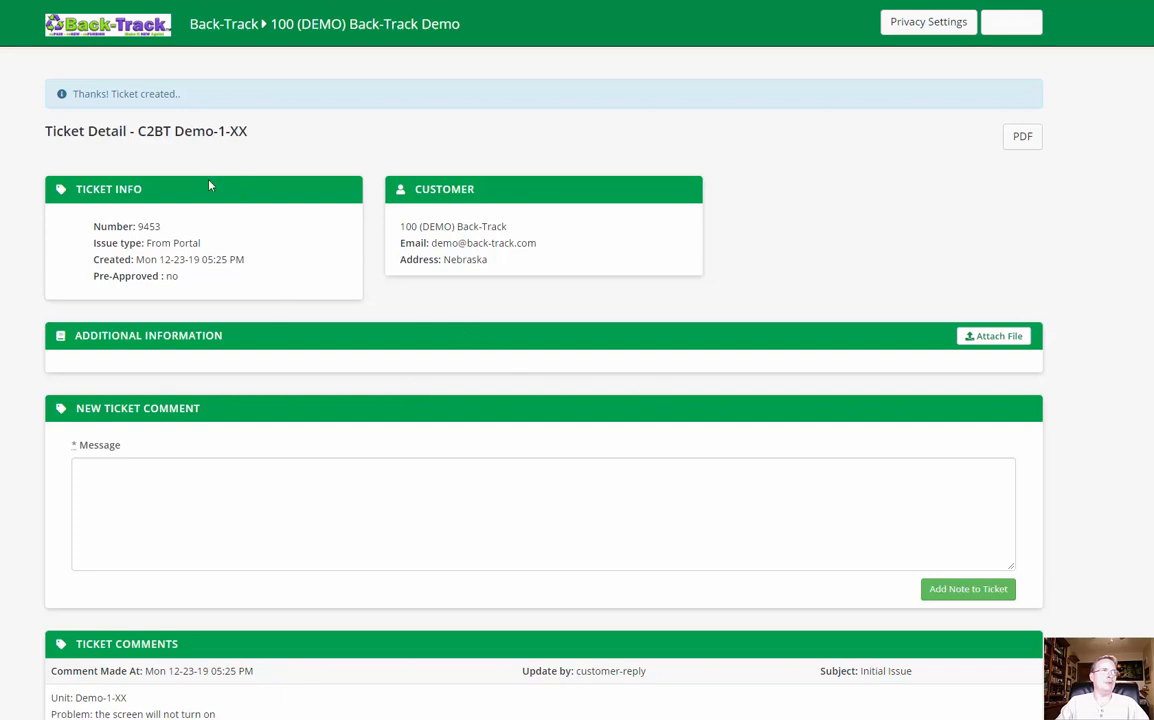
# Step: Highlight the new ticket's number, bring the Notepad shipping address into view and examine both parts of its REF line
pyautogui.doubleClick(148, 226)
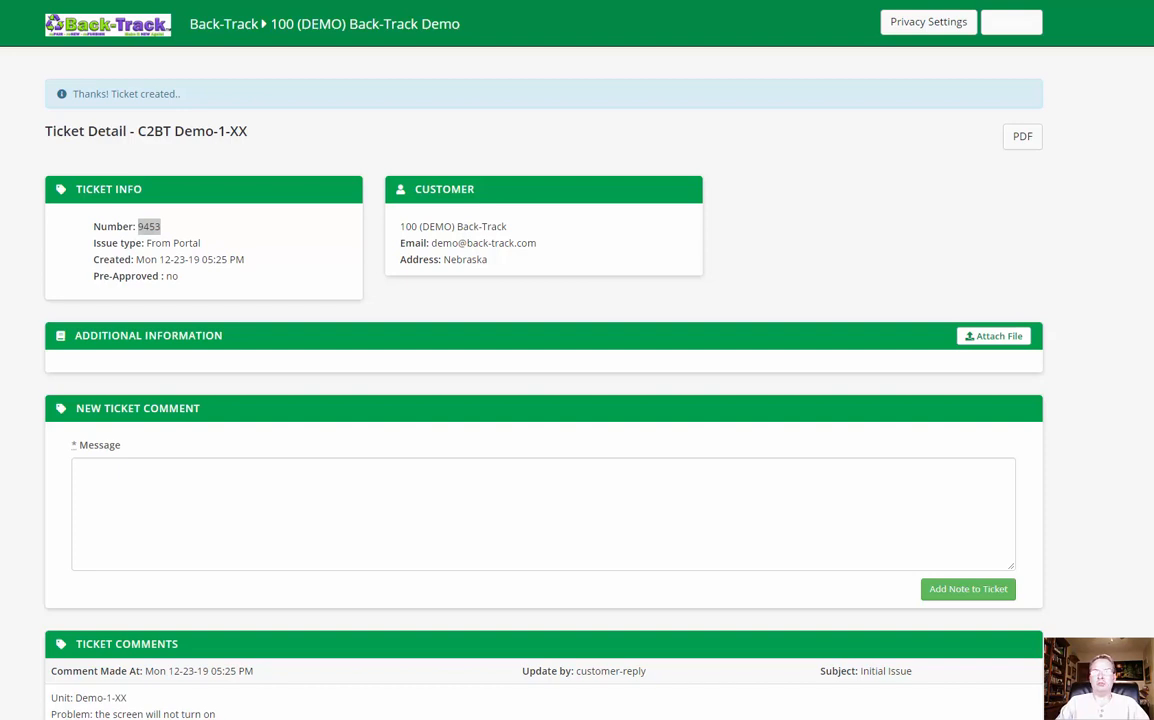
pyautogui.moveTo(1153, 456); pyautogui.dragTo(538, 430)
pyautogui.click(543, 505)
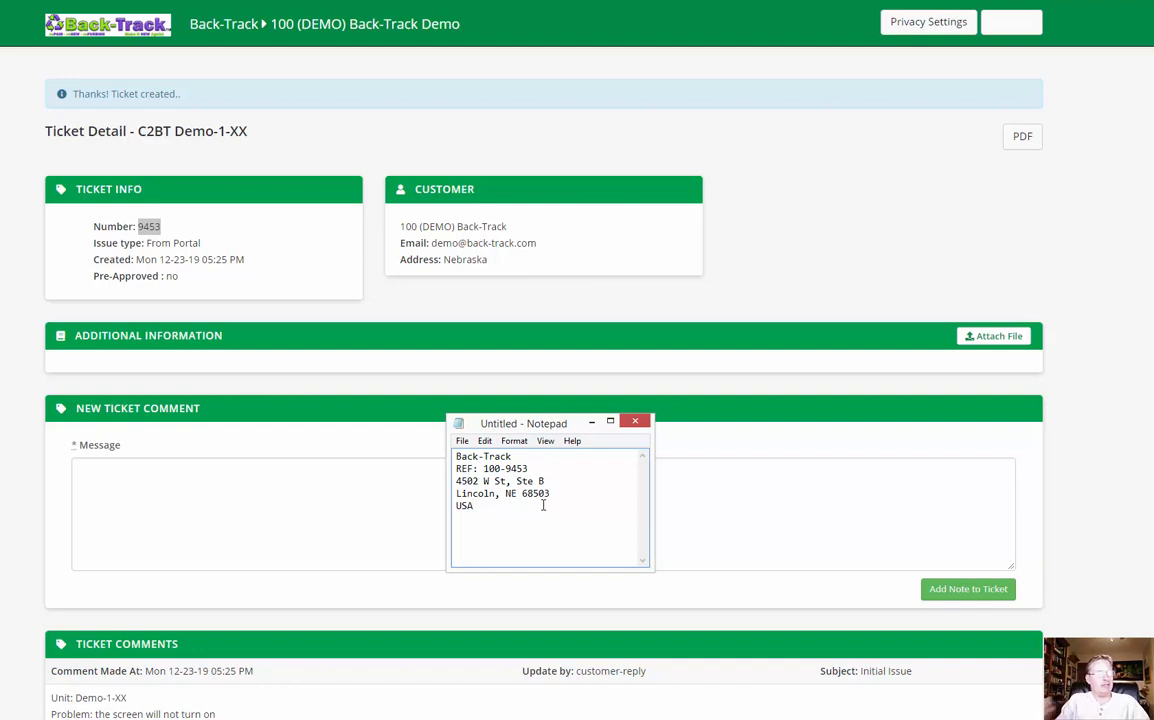
pyautogui.doubleClick(487, 468)
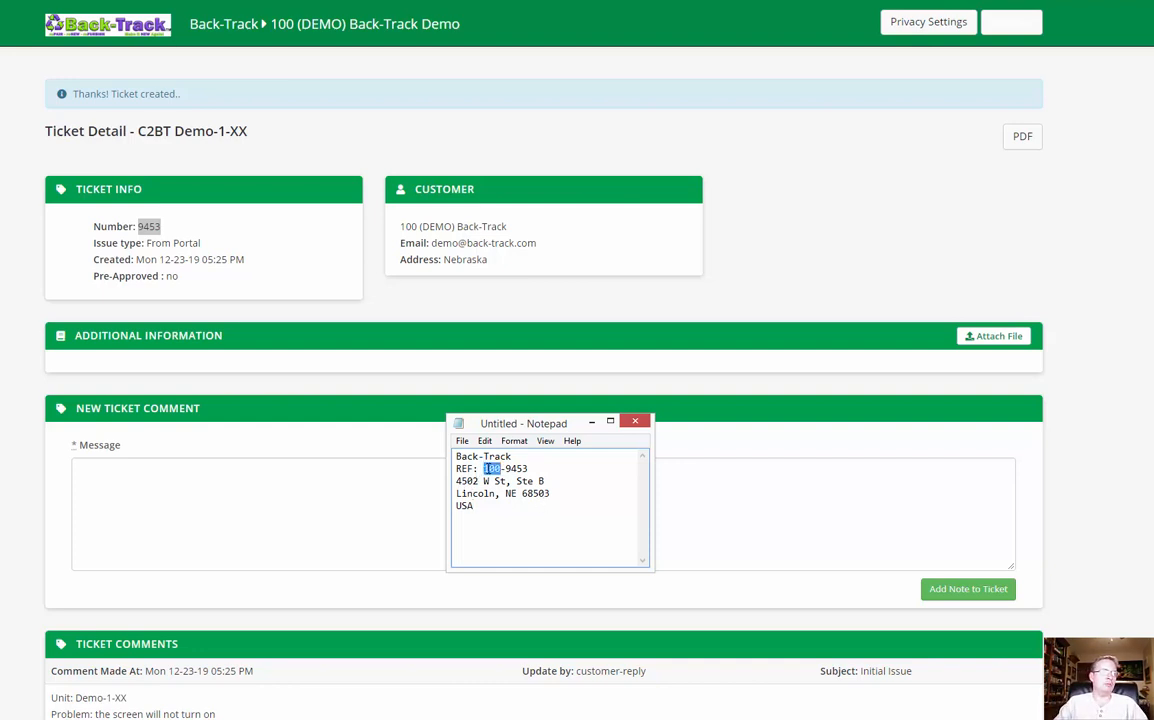
pyautogui.click(489, 481)
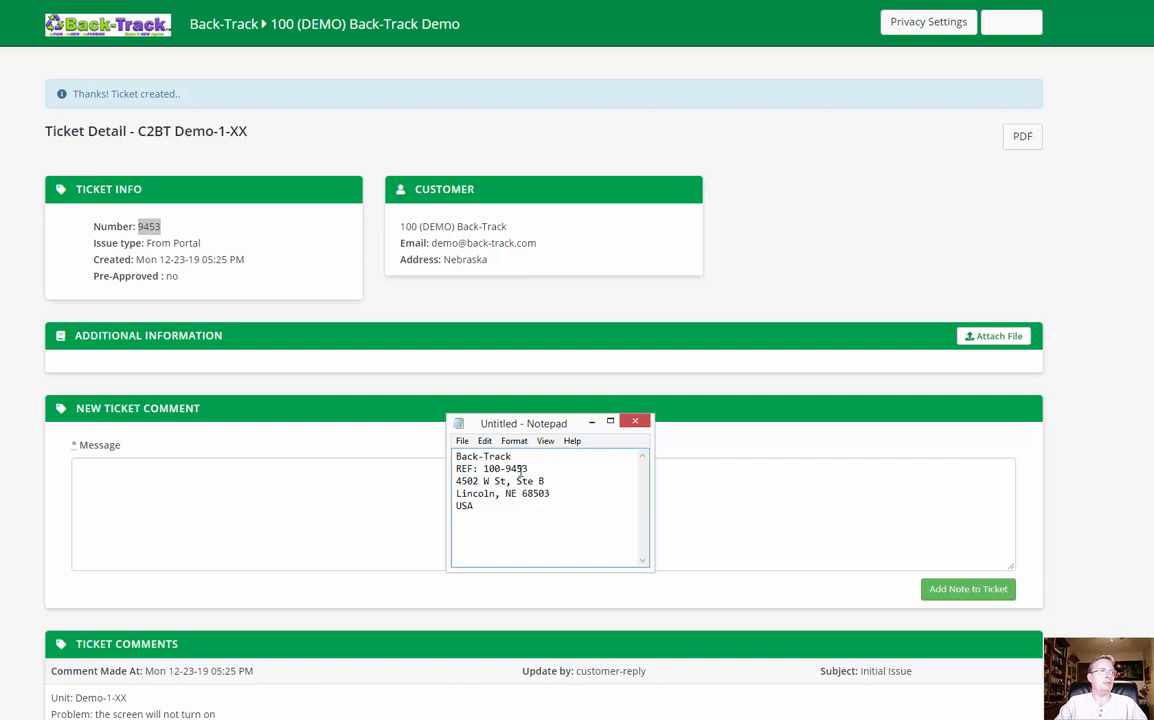
pyautogui.doubleClick(521, 469)
pyautogui.click(582, 477)
# Step: Compare the ticket number on the ticket page with the number in the REF line of the Notepad address
pyautogui.moveTo(530, 423); pyautogui.dragTo(285, 240)
pyautogui.click(143, 225)
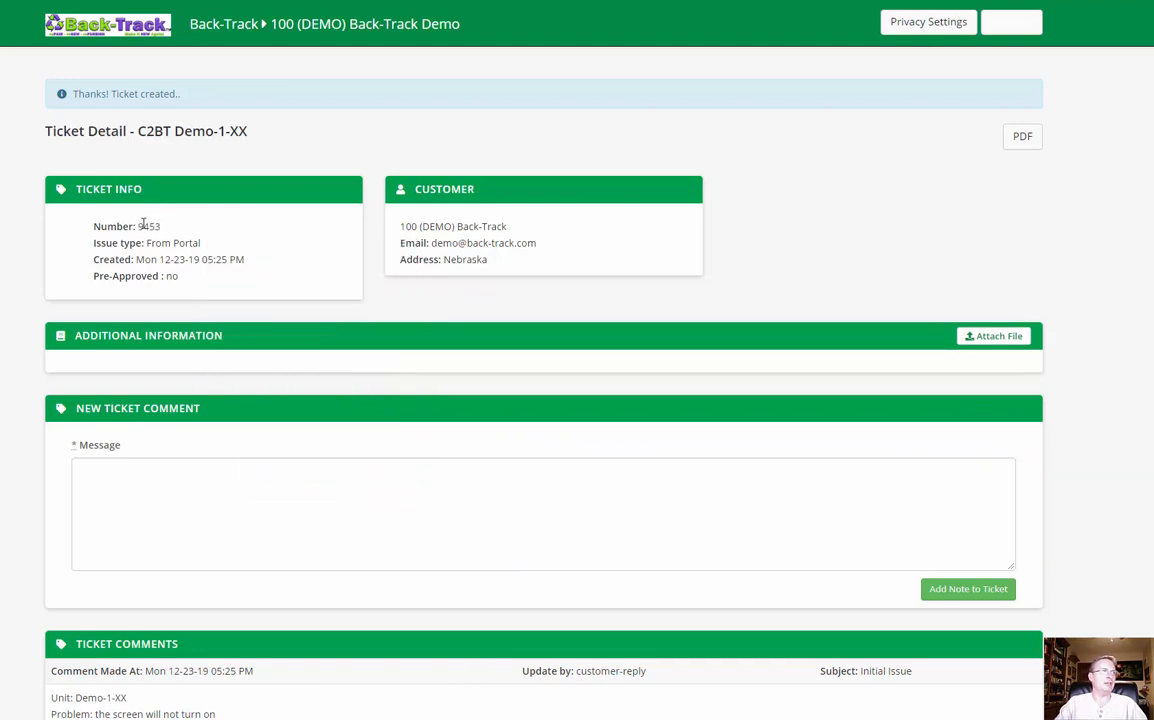
pyautogui.hotkey('alt', 'Tab')
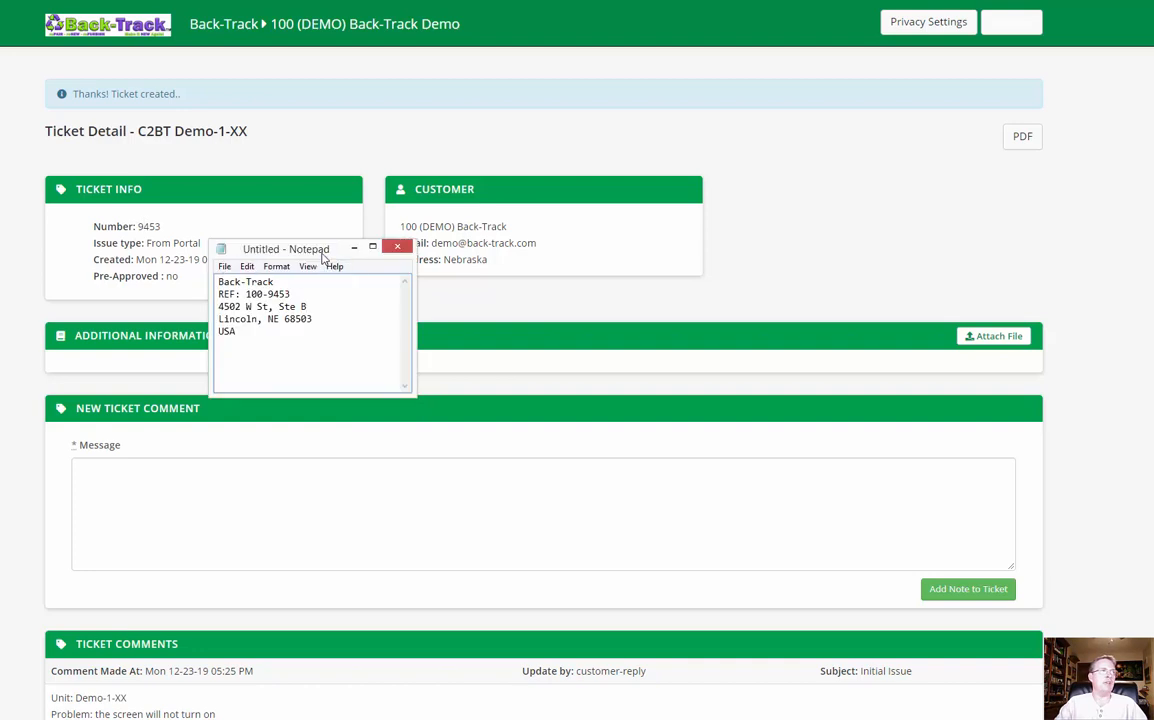
pyautogui.moveTo(335, 250); pyautogui.dragTo(553, 428)
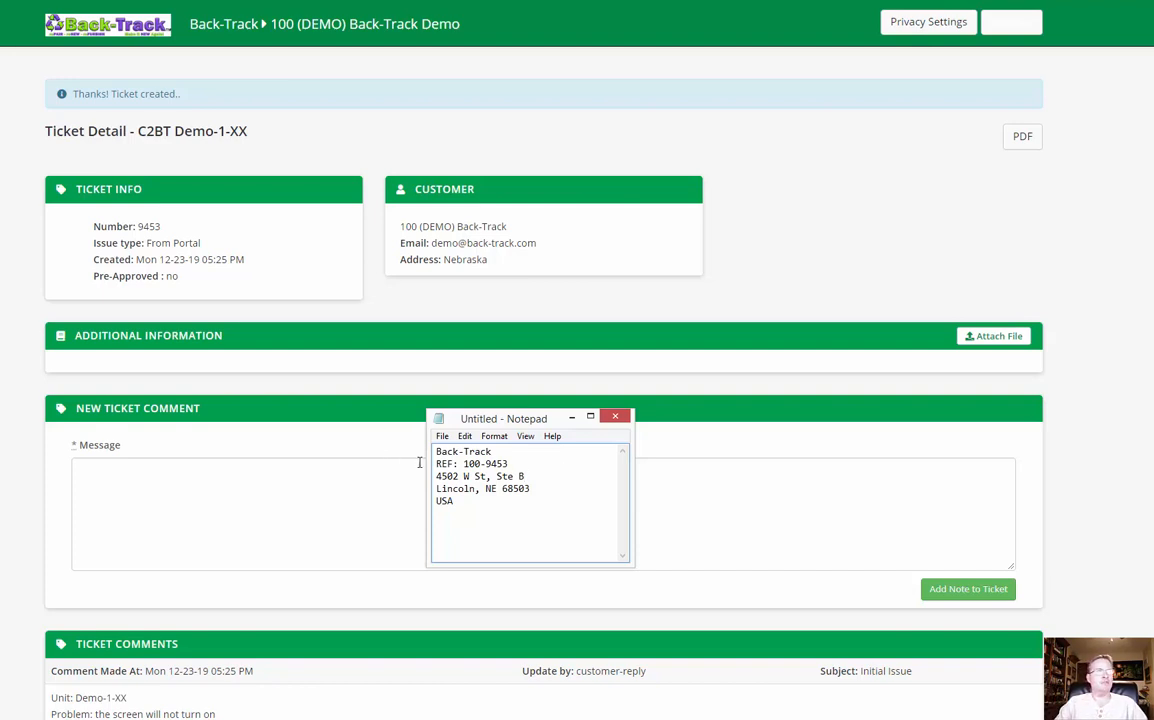
pyautogui.doubleClick(497, 464)
pyautogui.click(565, 499)
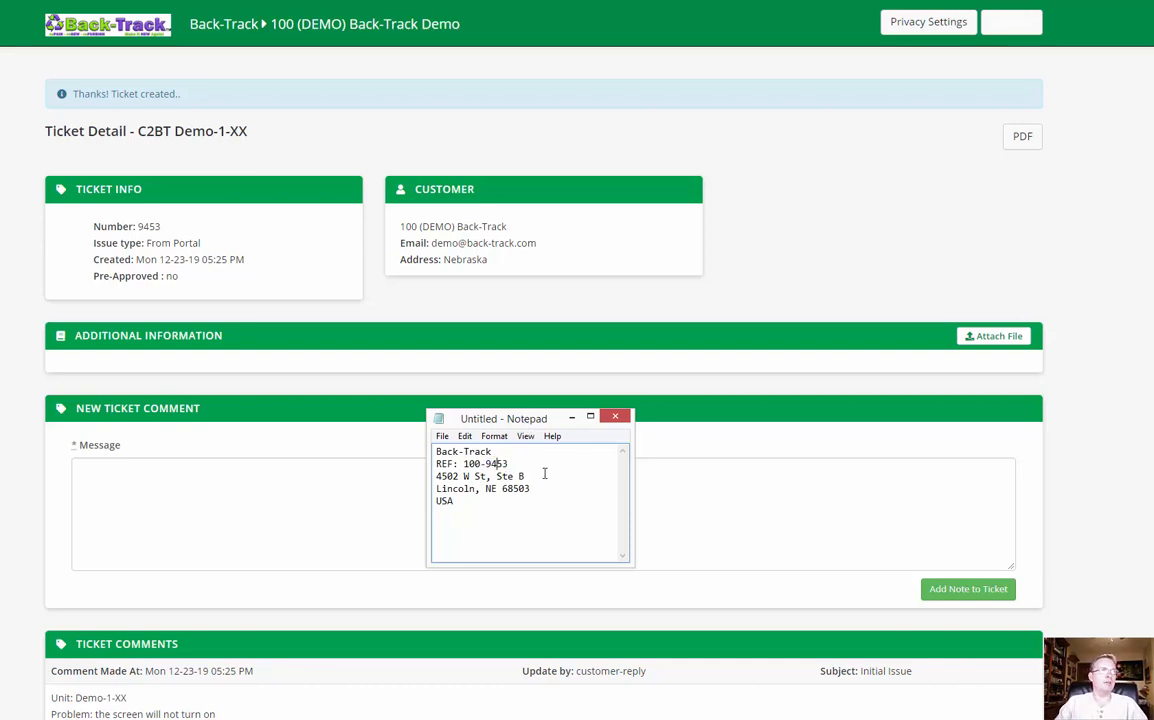
# Step: Go back to the portal overview and open the C2BT Demo-1-XX ticket from the open tickets list
pyautogui.click(531, 376)
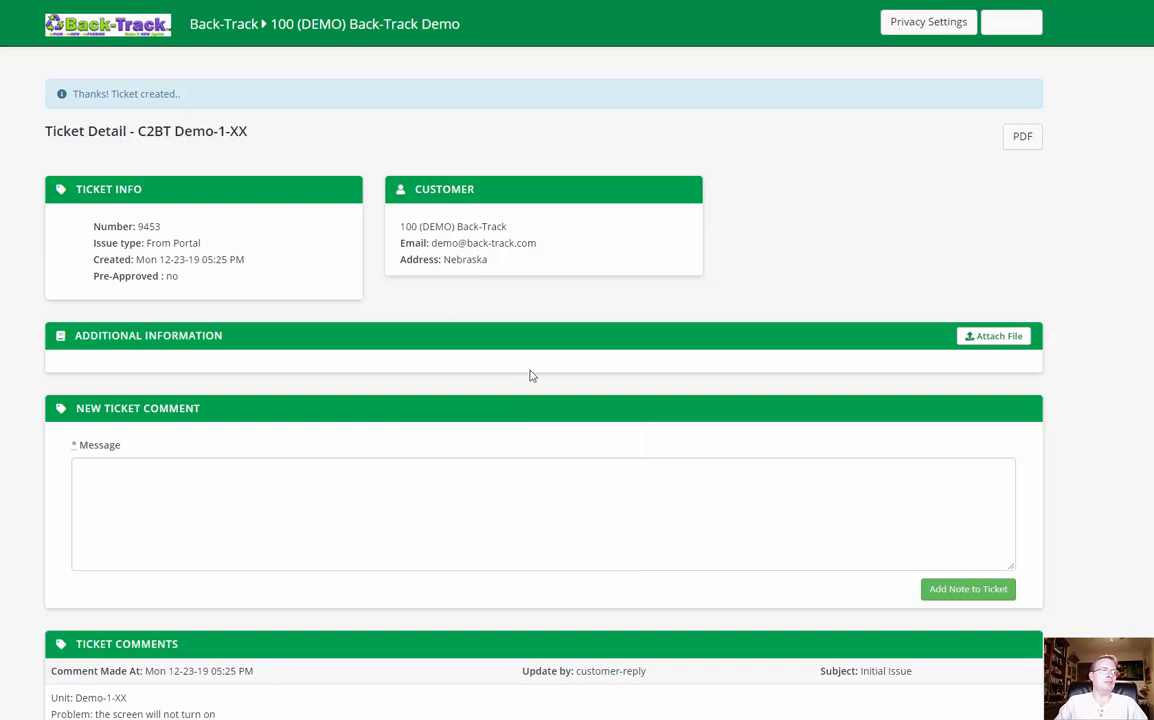
pyautogui.hotkey('alt', 'Left')
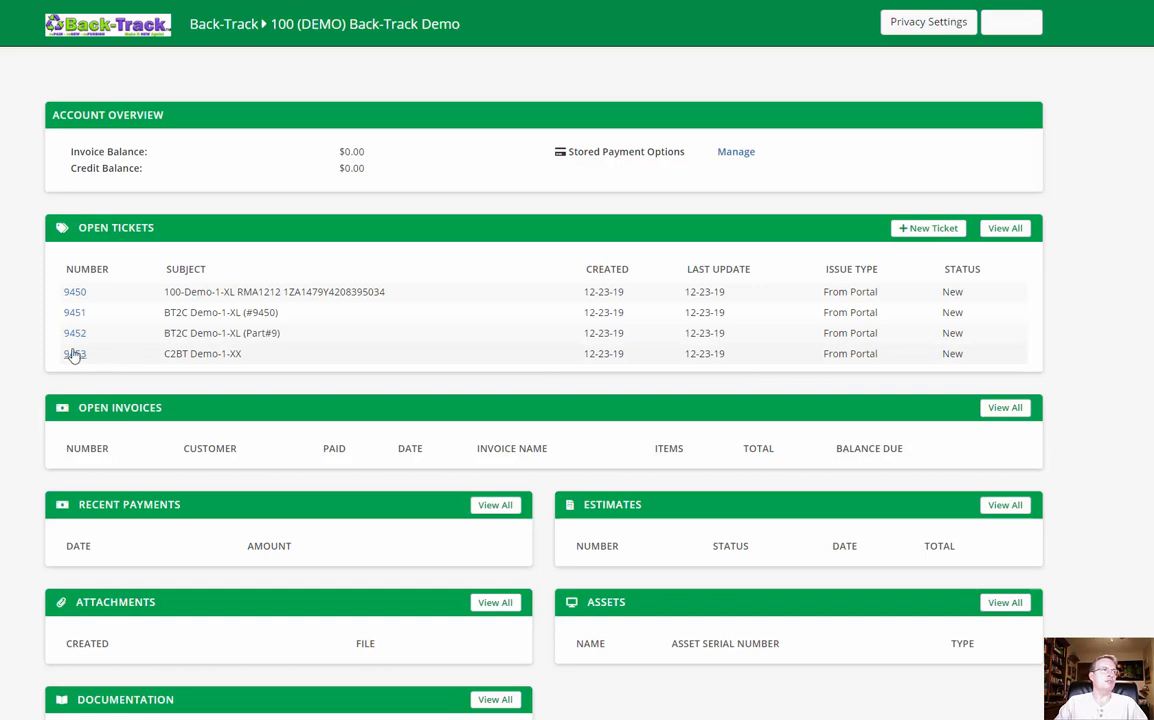
pyautogui.click(190, 360)
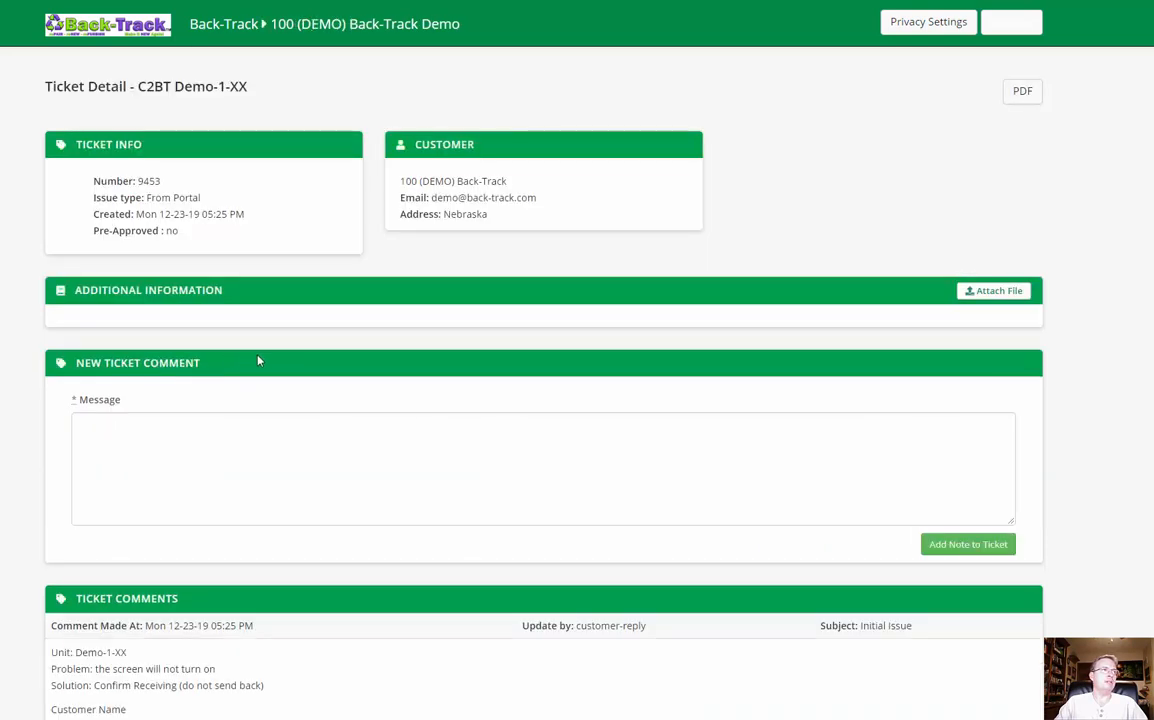